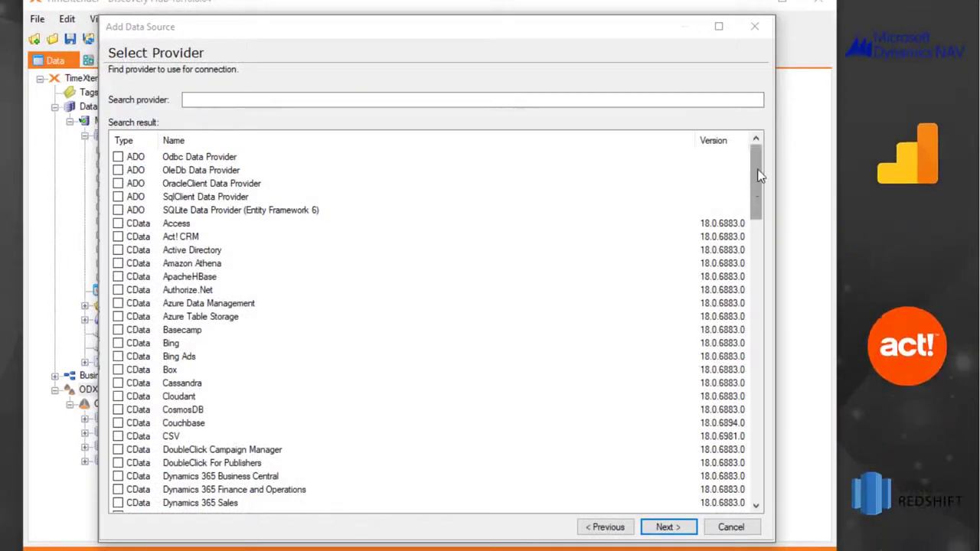
- Choose the CData Open Exchange Rates provider for the new data source and continue
{"action": "left_click_drag", "start_coordinate": [756, 176], "coordinate": [761, 264]}
{"action": "left_click_drag", "start_coordinate": [761, 323], "coordinate": [763, 373]}
{"action": "left_click", "coordinate": [230, 183]}
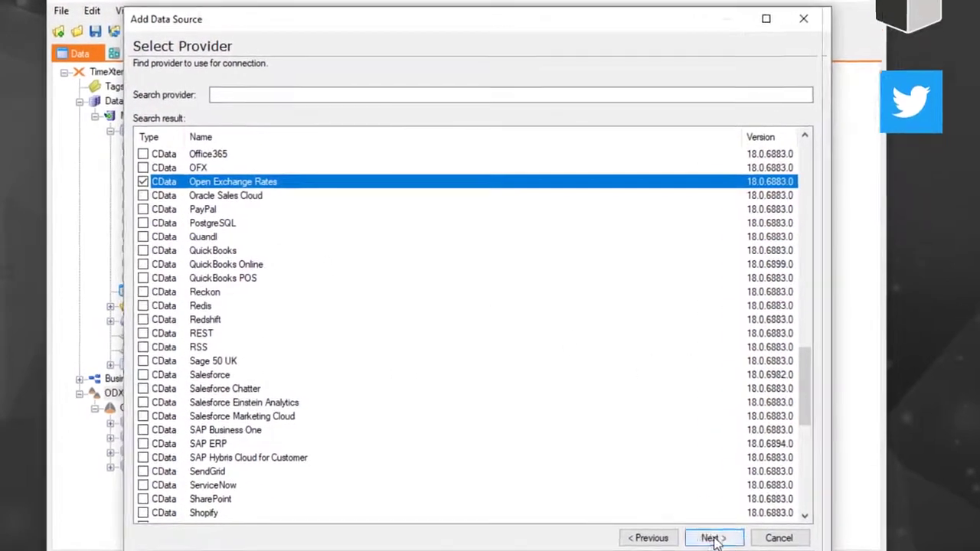
{"action": "left_click", "coordinate": [668, 526]}
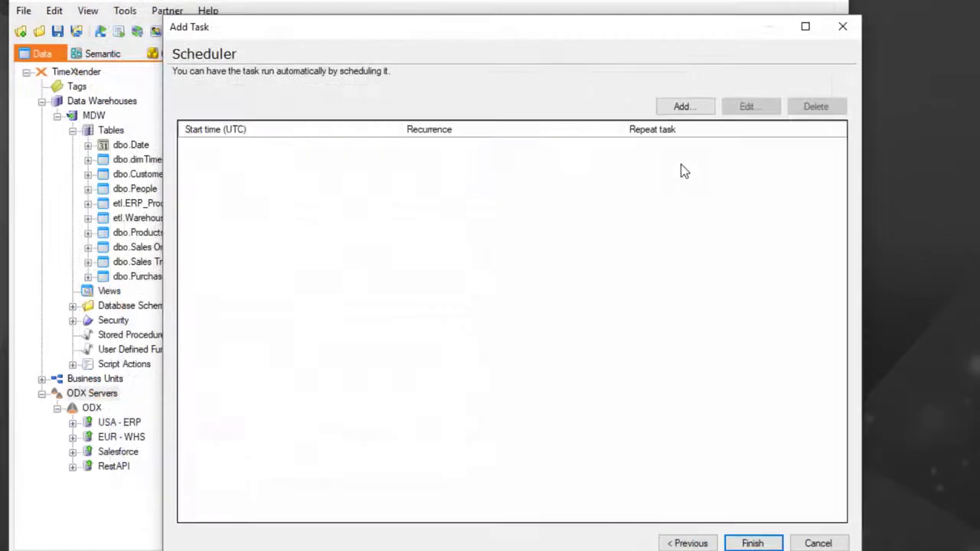
- Schedule the task to recur Monday through Sunday at 04:00 UTC, finish adding it, and close the ODX server manager
{"action": "left_click", "coordinate": [667, 110]}
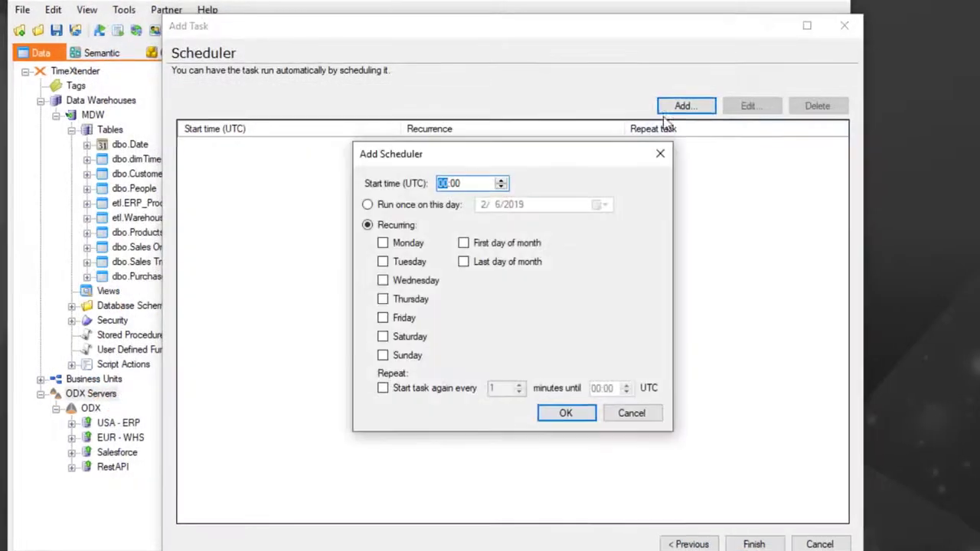
{"action": "left_click", "coordinate": [498, 179]}
{"action": "left_click", "coordinate": [498, 179]}
{"action": "left_click", "coordinate": [498, 179]}
{"action": "left_click", "coordinate": [498, 179]}
{"action": "left_click", "coordinate": [386, 239]}
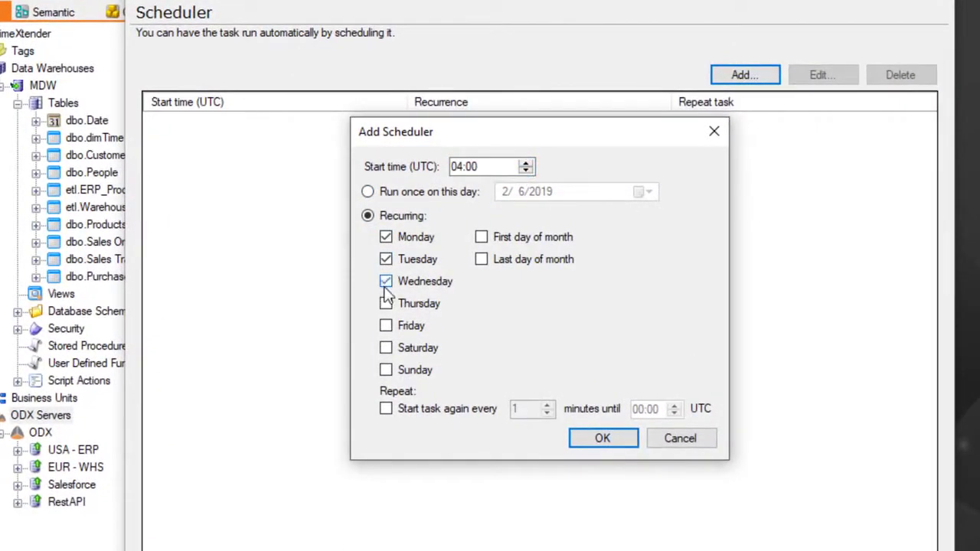
{"action": "left_click", "coordinate": [385, 371]}
{"action": "left_click", "coordinate": [603, 438]}
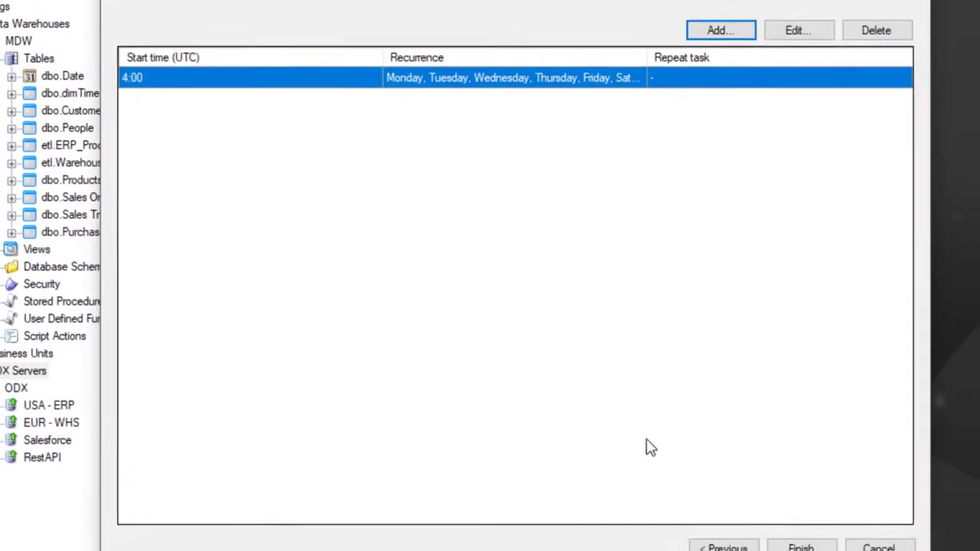
{"action": "left_click", "coordinate": [826, 550]}
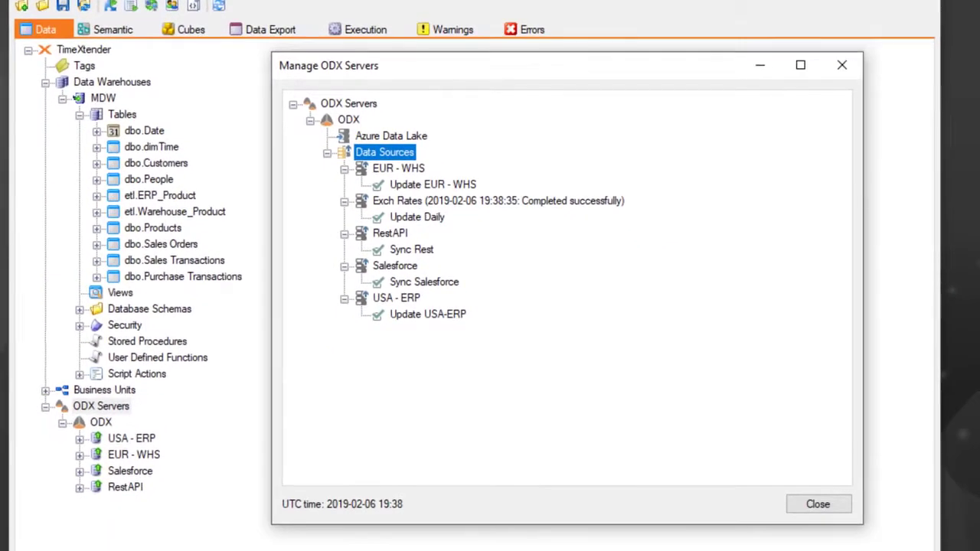
{"action": "left_click", "coordinate": [817, 504]}
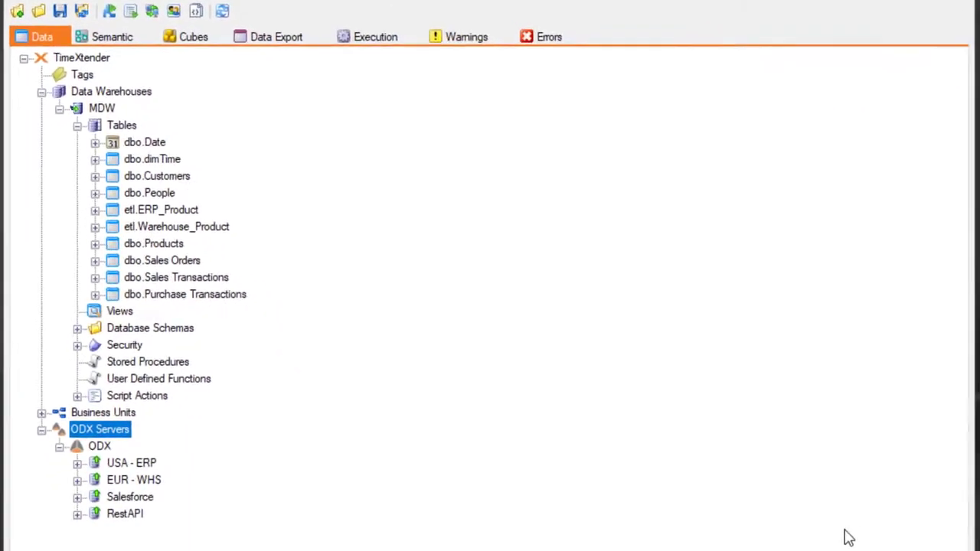
- Search the ODX for tables from the Exch Rates source and add OpenExchangeRates.Latest to the MDW data warehouse tables
{"action": "left_click", "coordinate": [99, 447]}
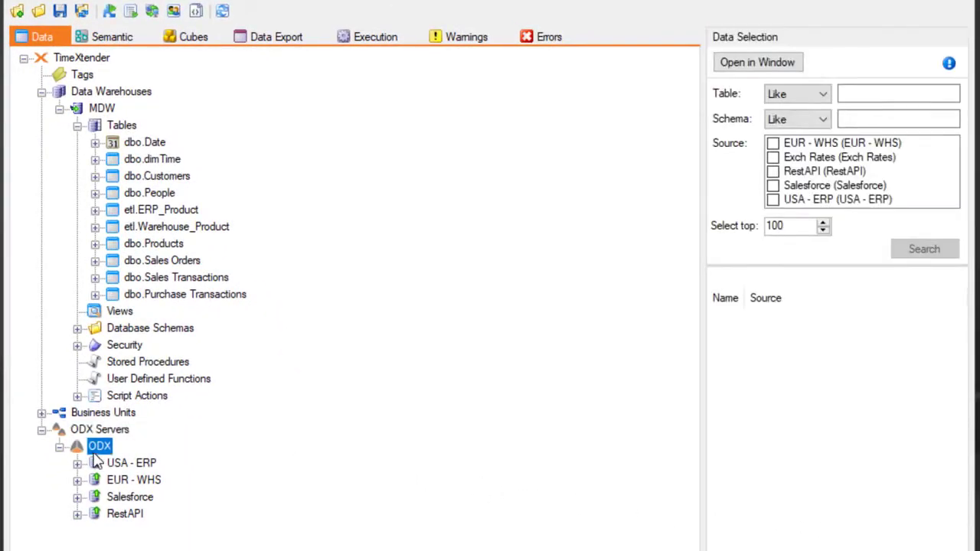
{"action": "left_click", "coordinate": [827, 158]}
{"action": "left_click", "coordinate": [915, 251]}
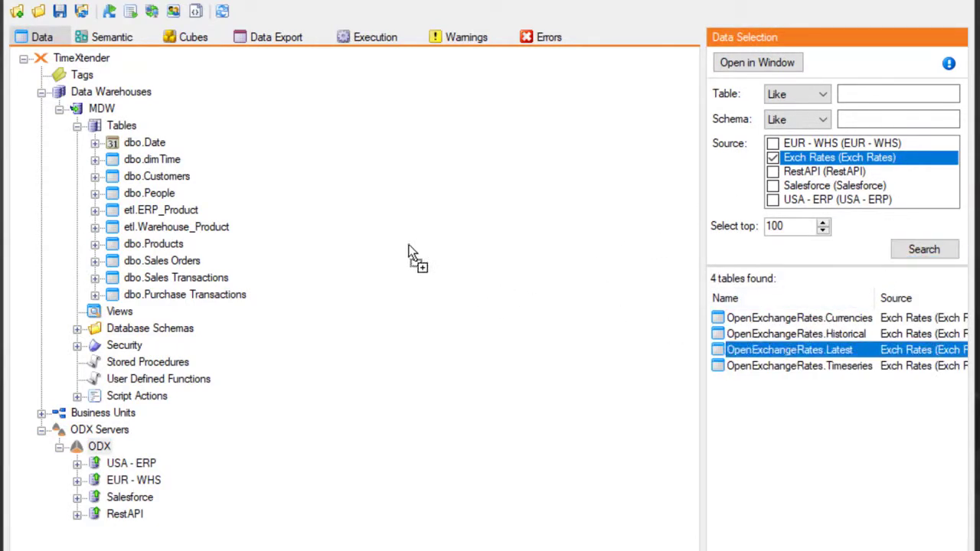
{"action": "left_click_drag", "start_coordinate": [94, 130], "coordinate": [96, 129]}
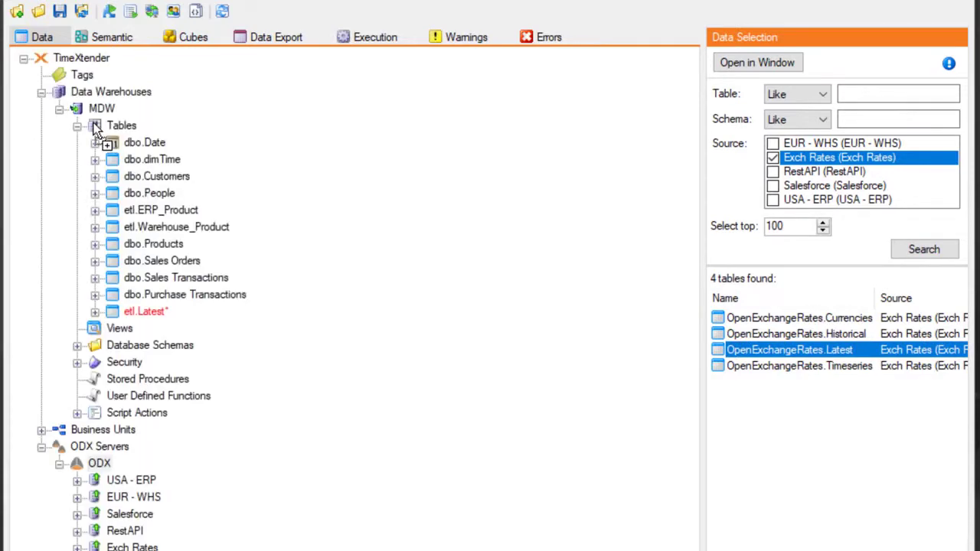
- Add Value from etl.Latest to dbo.Purchase Transactions as a lookup field joined on Currency equal to fixed value 'EUR', and rename it ValueEUR
{"action": "left_click", "coordinate": [105, 248]}
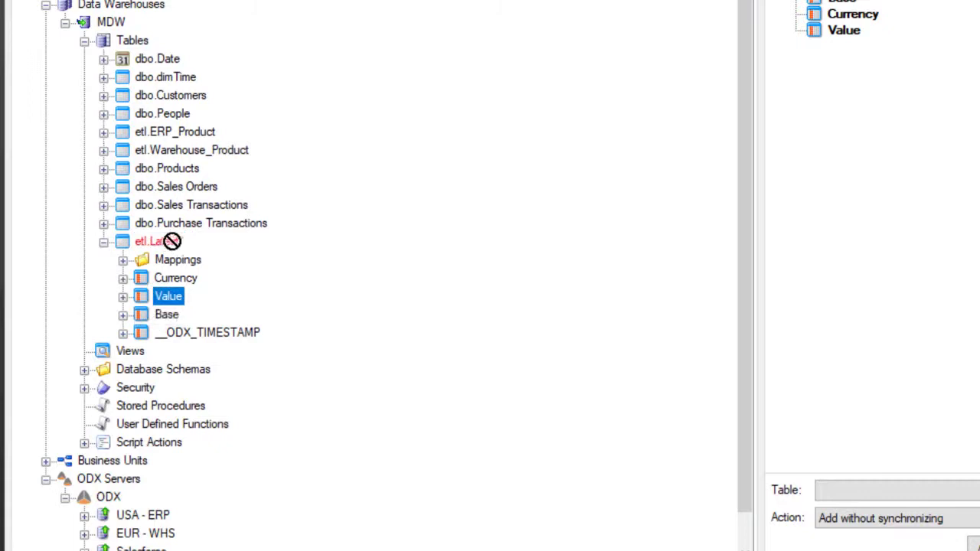
{"action": "left_click_drag", "start_coordinate": [171, 224], "coordinate": [171, 224]}
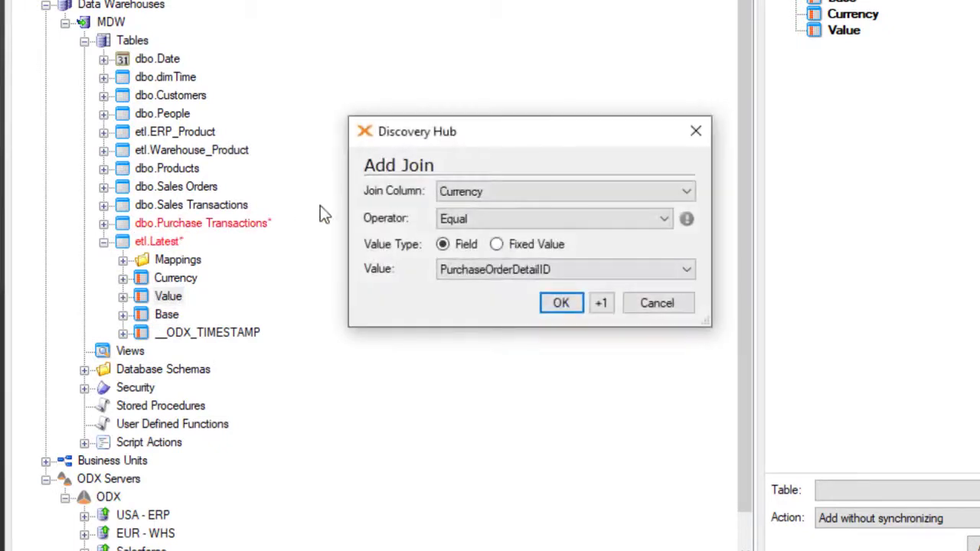
{"action": "left_click", "coordinate": [497, 246]}
{"action": "left_click", "coordinate": [561, 303]}
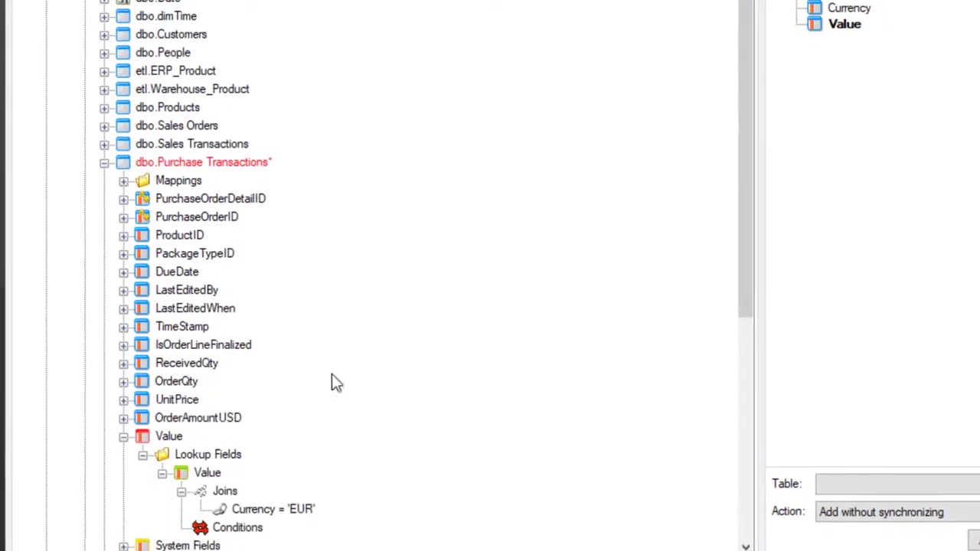
{"action": "left_click", "coordinate": [178, 412]}
{"action": "type", "text": "EUR"}
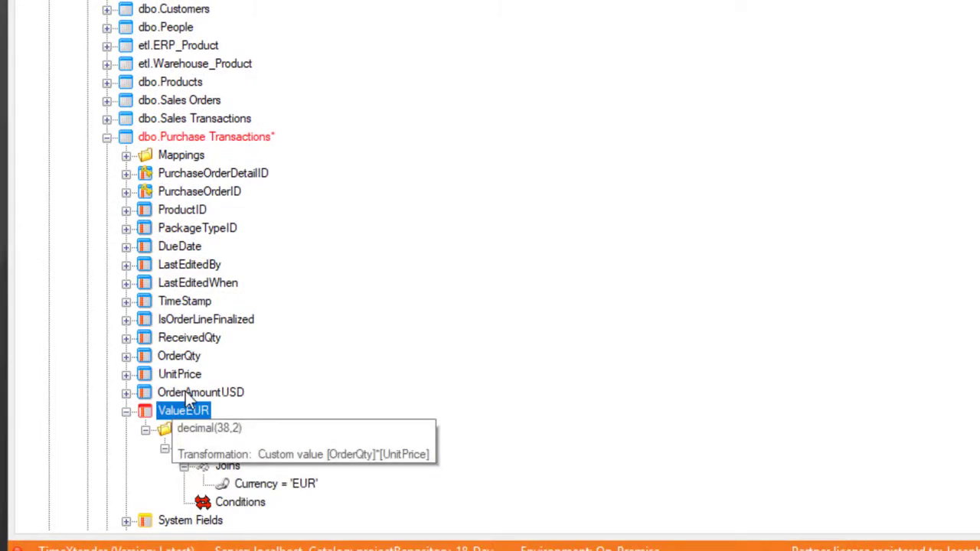
- Clone the structure of the OrderAmountUSD field into a new field named OrderAmountEUR
{"action": "right_click", "coordinate": [196, 394]}
{"action": "left_click", "coordinate": [271, 309]}
{"action": "type", "text": "OrderAmountEUR"}
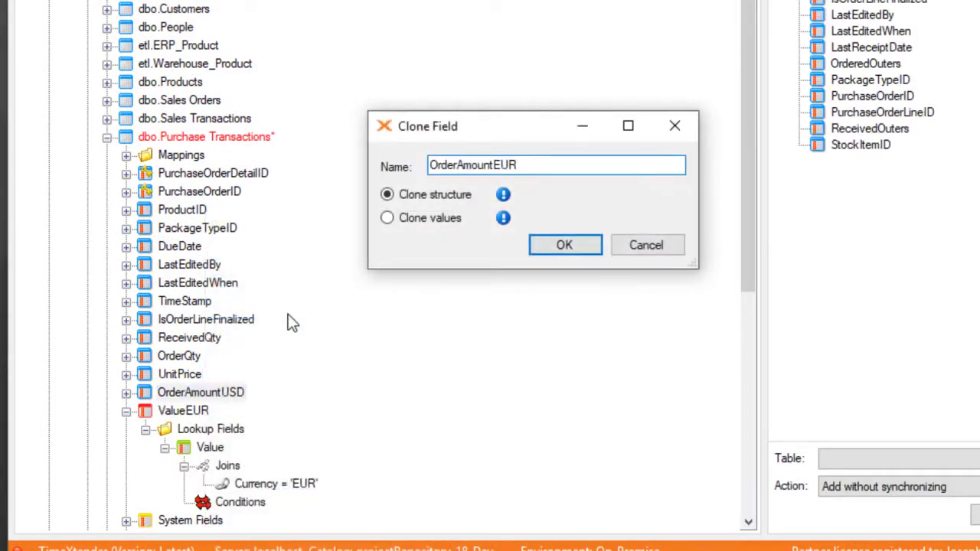
{"action": "key", "text": "Return"}
- Edit the OrderAmountEUR custom transformation to read [OrderQty]*[UnitPrice]*[ValueEUR]
{"action": "left_click", "coordinate": [227, 420]}
{"action": "right_click", "coordinate": [288, 429]}
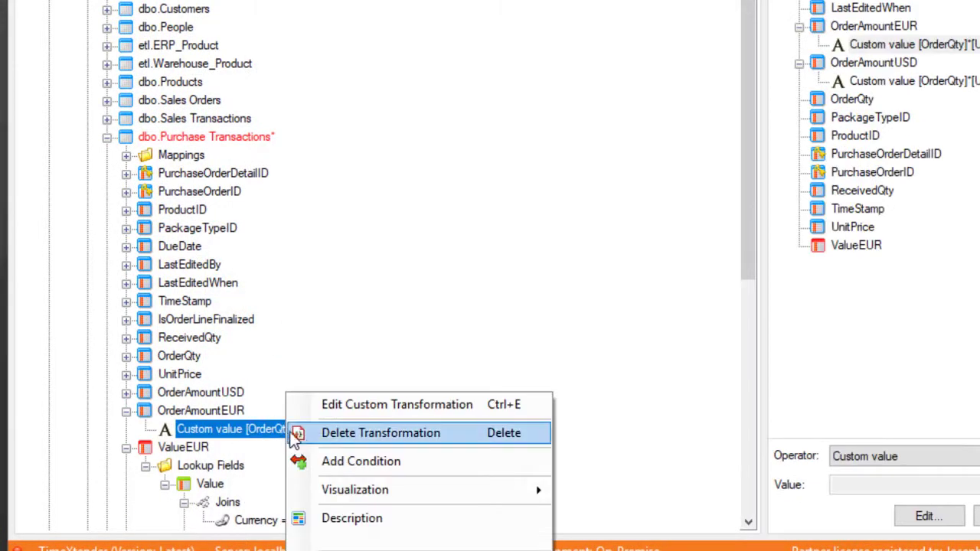
{"action": "left_click", "coordinate": [295, 402]}
{"action": "type", "text": "*"}
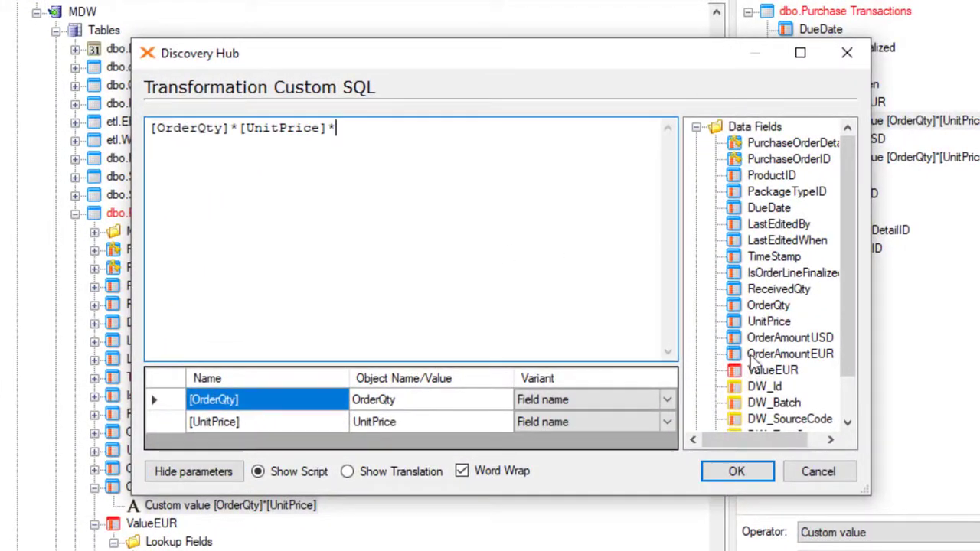
{"action": "left_click_drag", "start_coordinate": [409, 146], "coordinate": [413, 149]}
{"action": "left_click", "coordinate": [736, 472]}
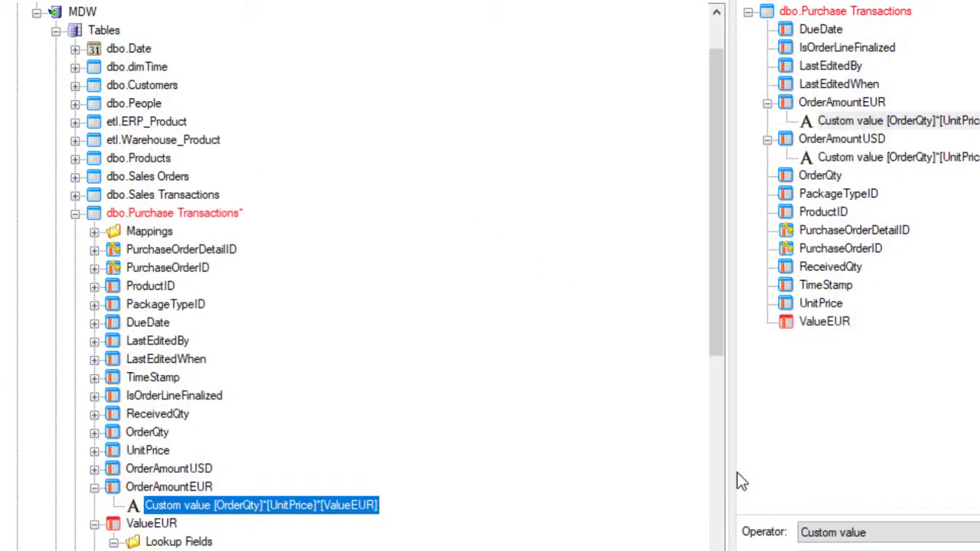
- Search the EUR - WHS source for tables like %purchase% and map Purchasing.PurchaseOrderDetail into dbo.Purchase Transactions
{"action": "scroll", "coordinate": [386, 507], "scroll_direction": "down", "scroll_amount": 10}
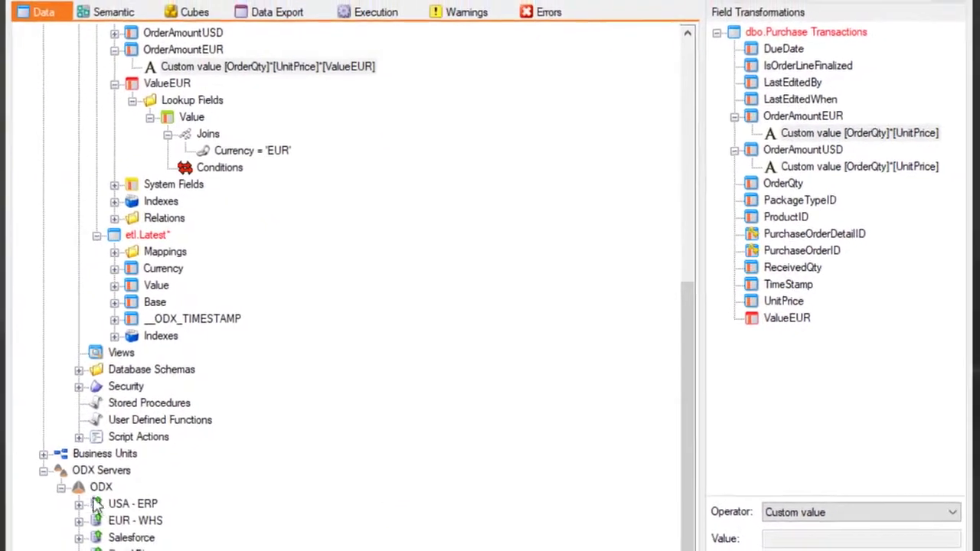
{"action": "left_click", "coordinate": [100, 487]}
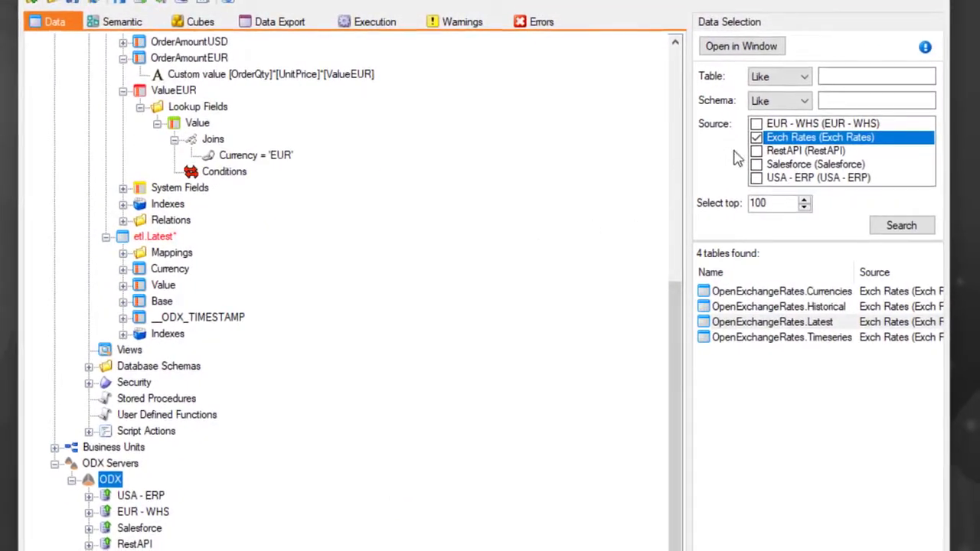
{"action": "left_click", "coordinate": [758, 125]}
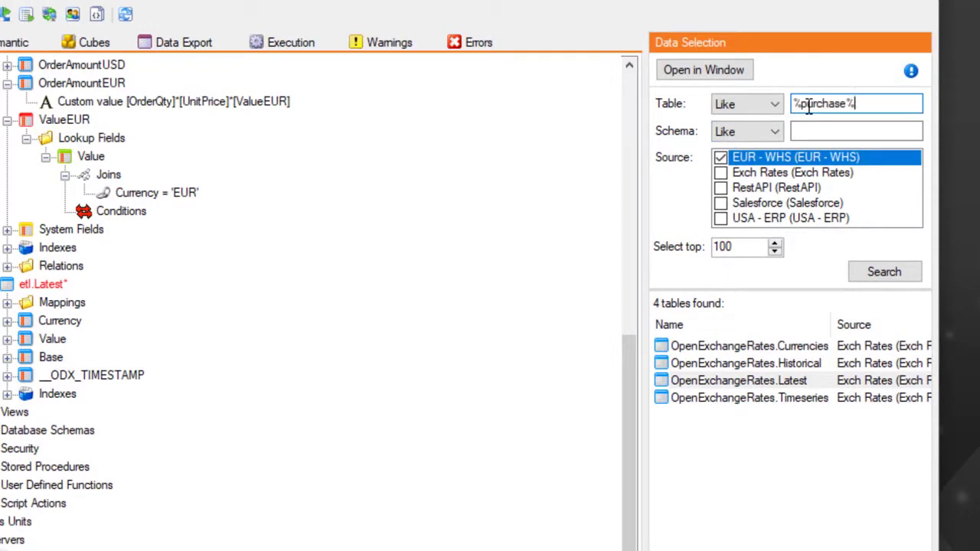
{"action": "left_click", "coordinate": [901, 270]}
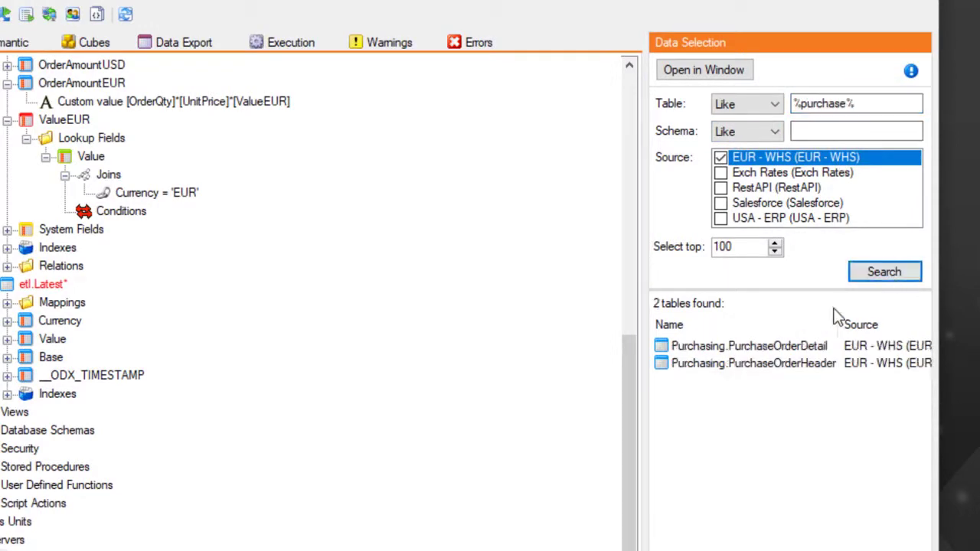
{"action": "left_click_drag", "start_coordinate": [766, 347], "coordinate": [120, 150]}
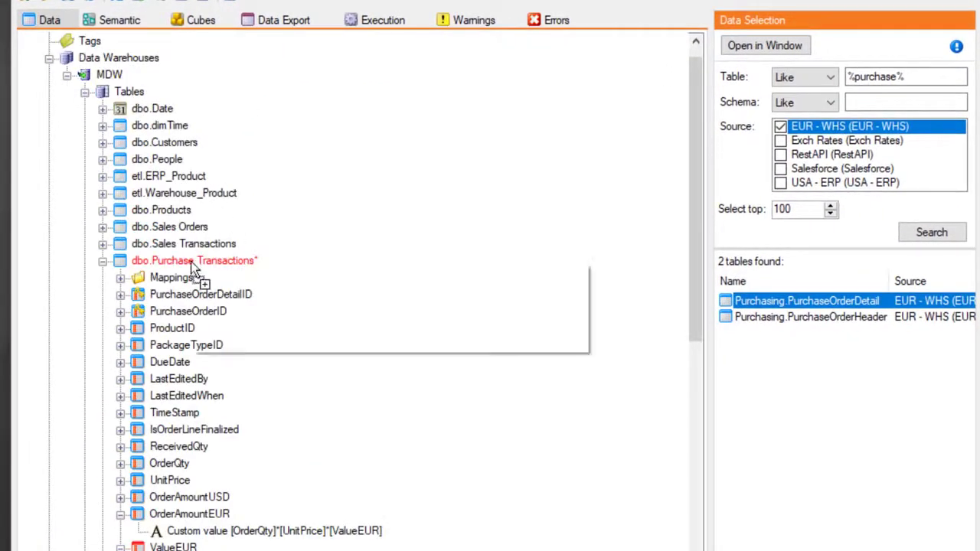
{"action": "left_click", "coordinate": [270, 281]}
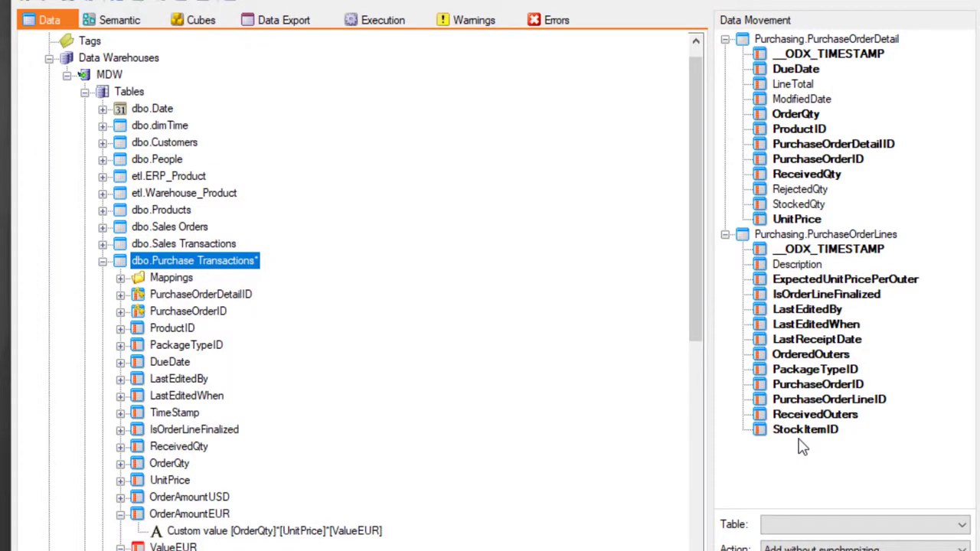
- Add the OrderAmountEUR field to Purchase Transactions in the Purchasing semantic model and expand the model's endpoints
{"action": "left_click", "coordinate": [118, 21]}
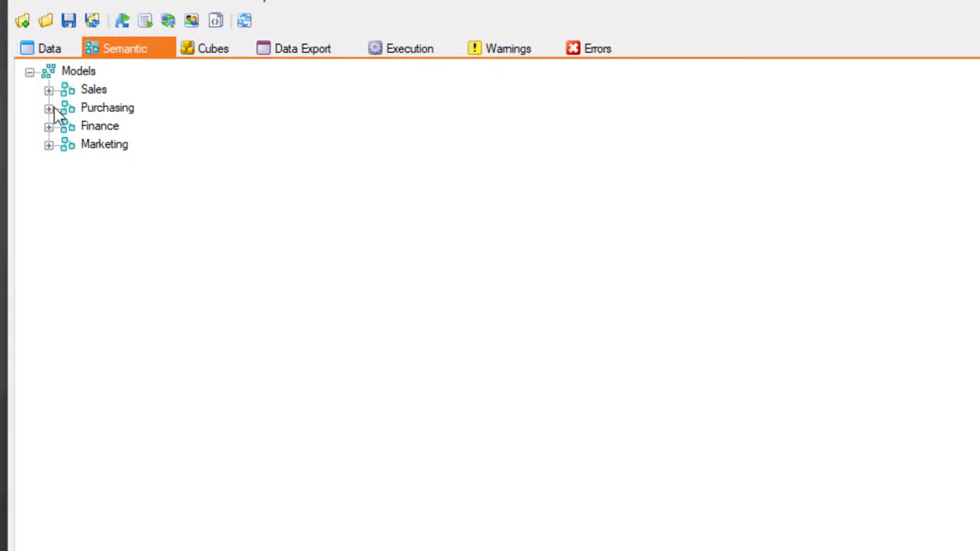
{"action": "left_click", "coordinate": [52, 108]}
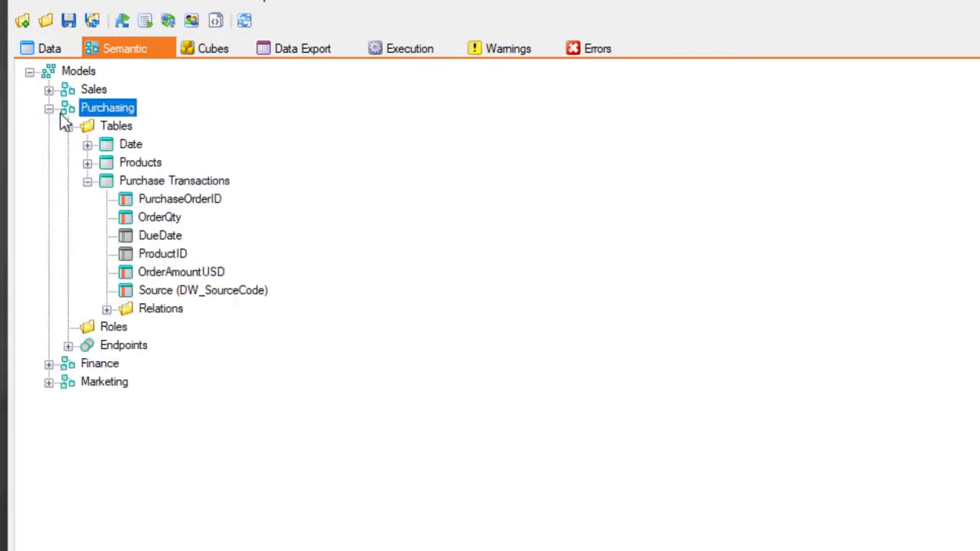
{"action": "left_click", "coordinate": [174, 187]}
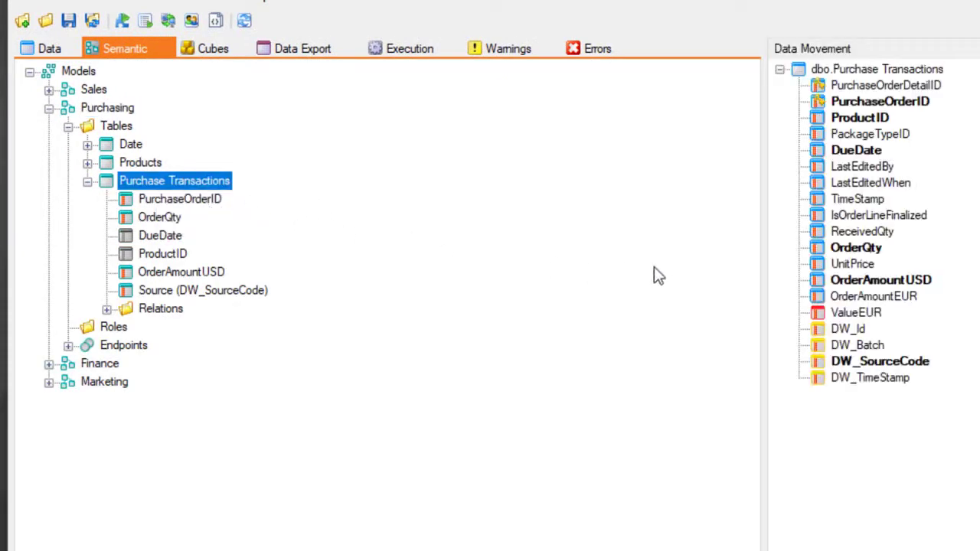
{"action": "left_click_drag", "start_coordinate": [906, 300], "coordinate": [687, 274]}
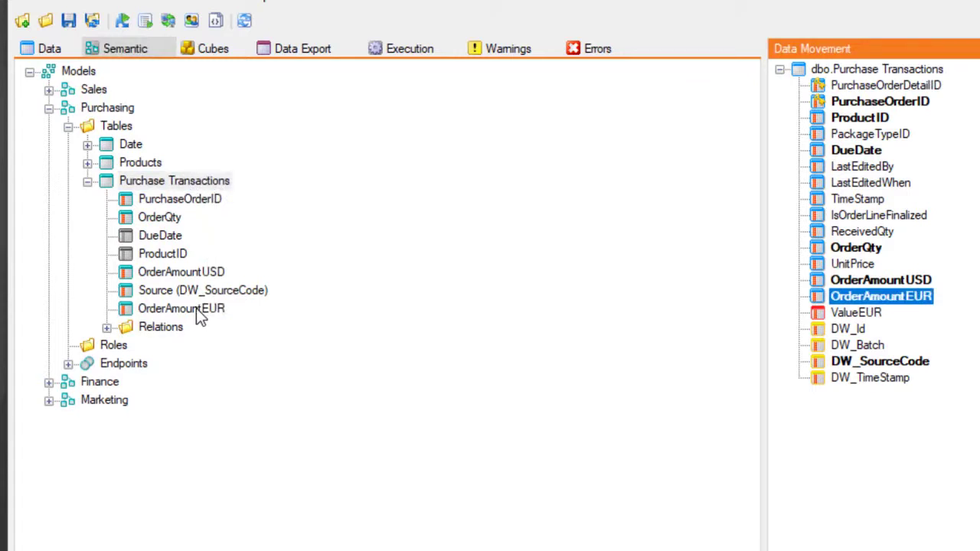
{"action": "left_click", "coordinate": [67, 365]}
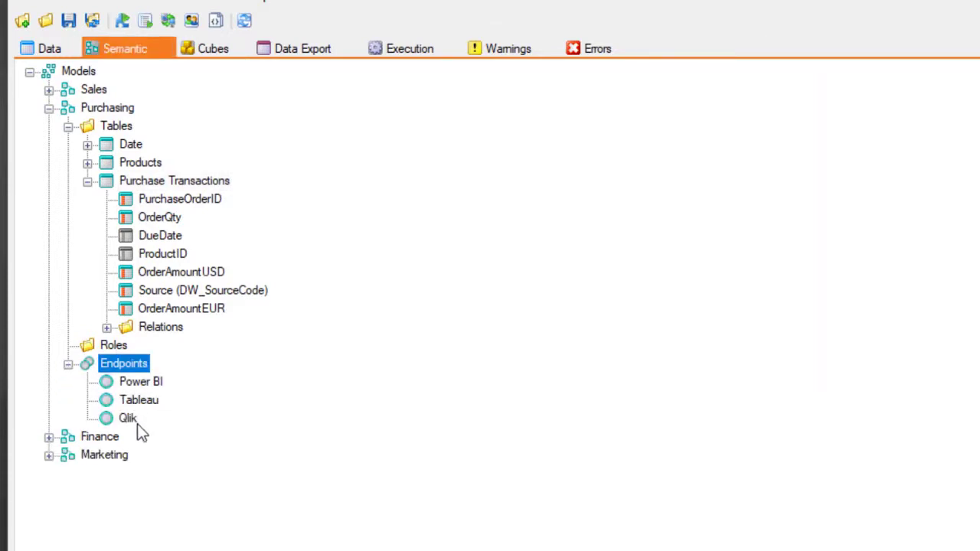
- Deploy and execute the project changes, saving a version note about adding Exchange Rates and European data
{"action": "left_click", "coordinate": [124, 21]}
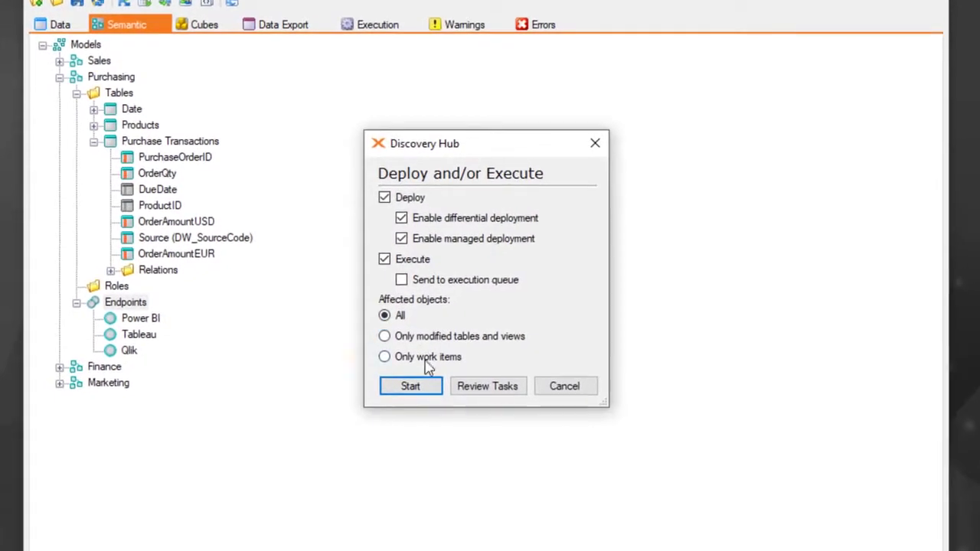
{"action": "left_click", "coordinate": [411, 383]}
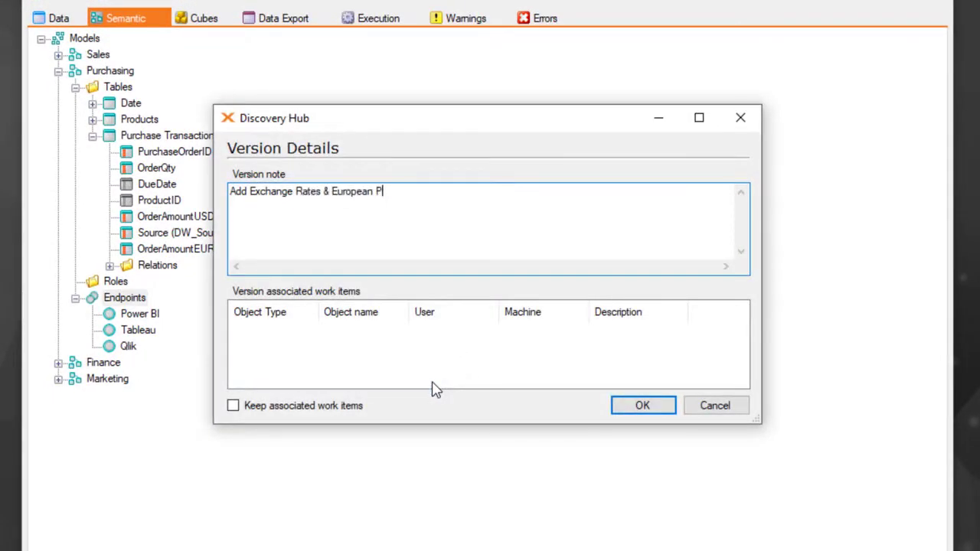
{"action": "left_click", "coordinate": [636, 414]}
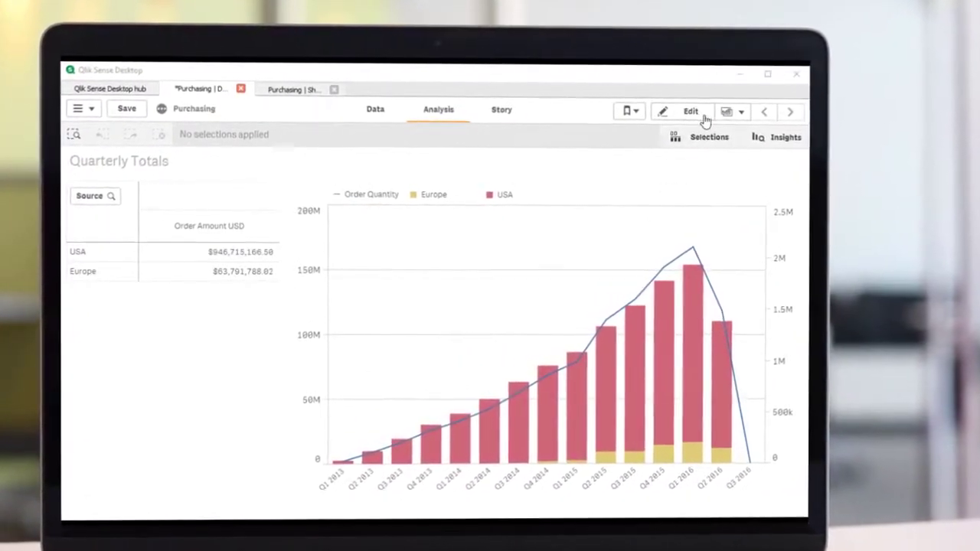
- In Qlik Sense, add the measure Sum(OrderAmountEUR) to the Source table on the Quarterly Totals sheet and finish editing
{"action": "left_click", "coordinate": [691, 112]}
{"action": "left_click", "coordinate": [360, 277]}
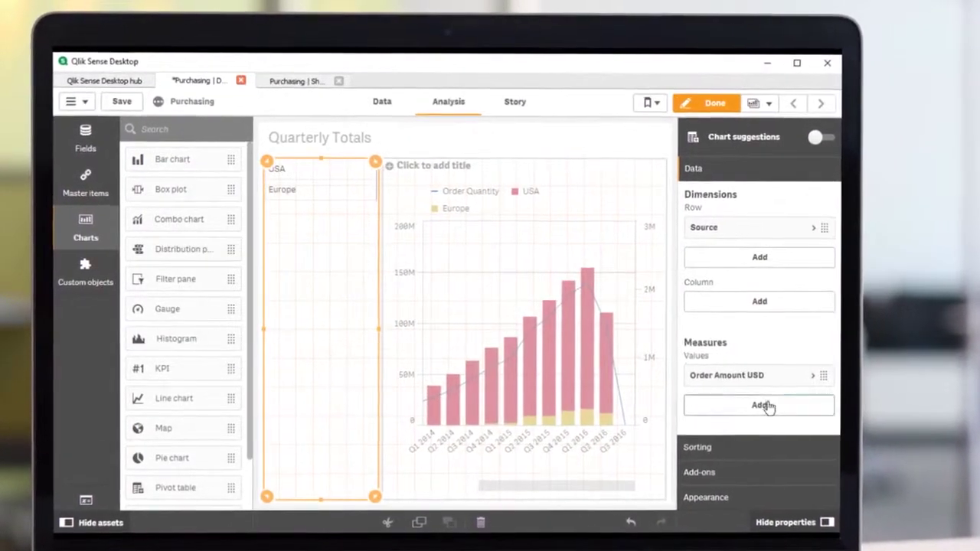
{"action": "left_click", "coordinate": [767, 406]}
{"action": "left_click", "coordinate": [757, 337]}
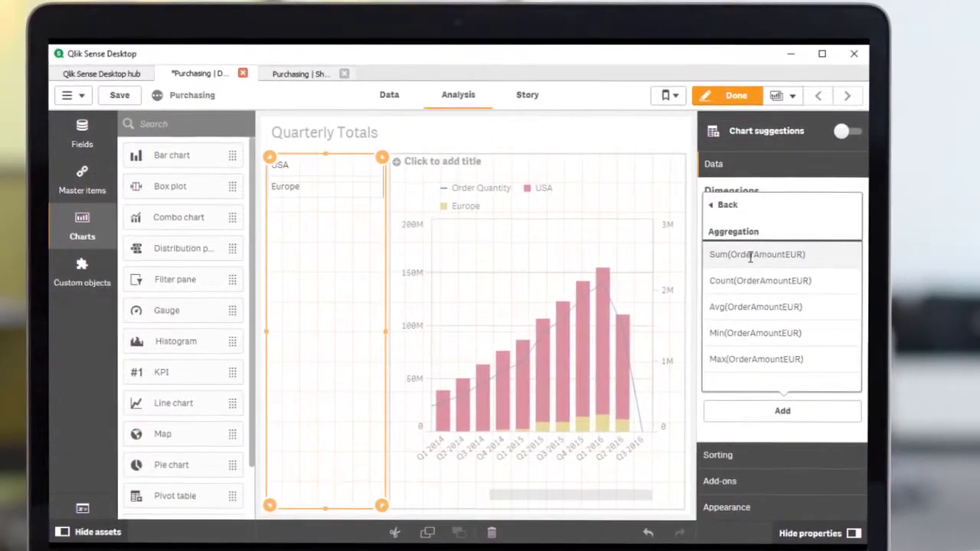
{"action": "left_click", "coordinate": [751, 255]}
{"action": "left_click", "coordinate": [726, 95]}
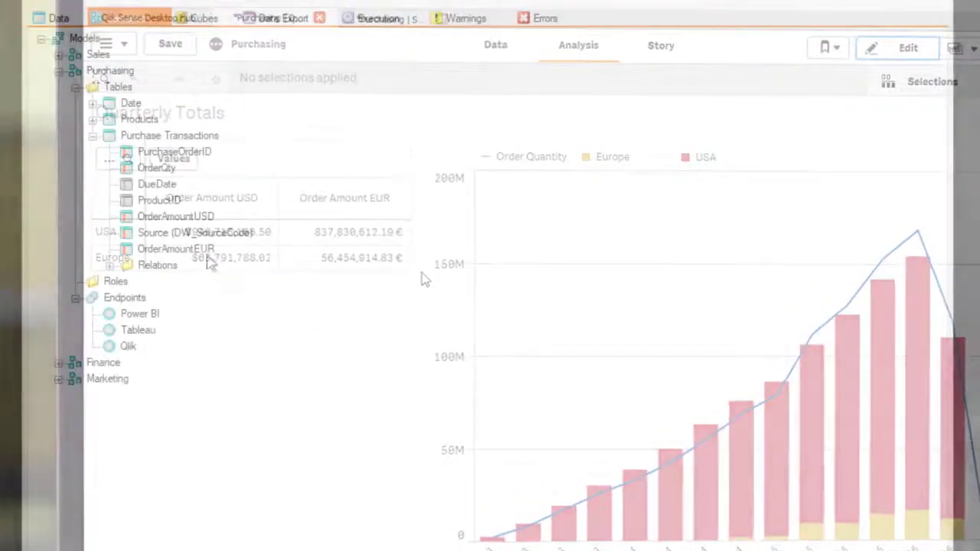
- In Discovery Hub, show the data lineage of OrderAmountEUR in Purchase Transactions and trace its custom transformation, OrderQty, UnitPrice and ValueEUR back to their sources
{"action": "right_click", "coordinate": [205, 253]}
{"action": "mouse_move", "coordinate": [413, 386]}
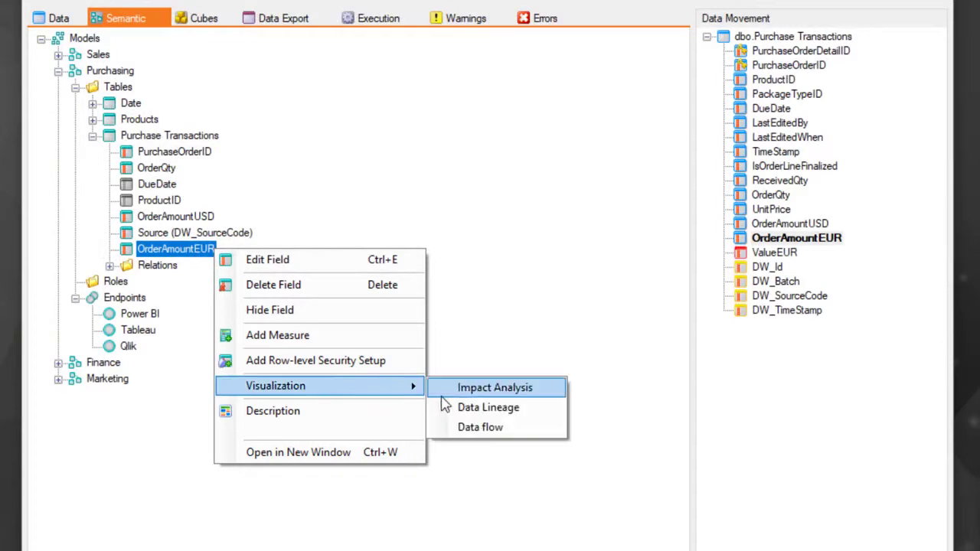
{"action": "left_click", "coordinate": [488, 408]}
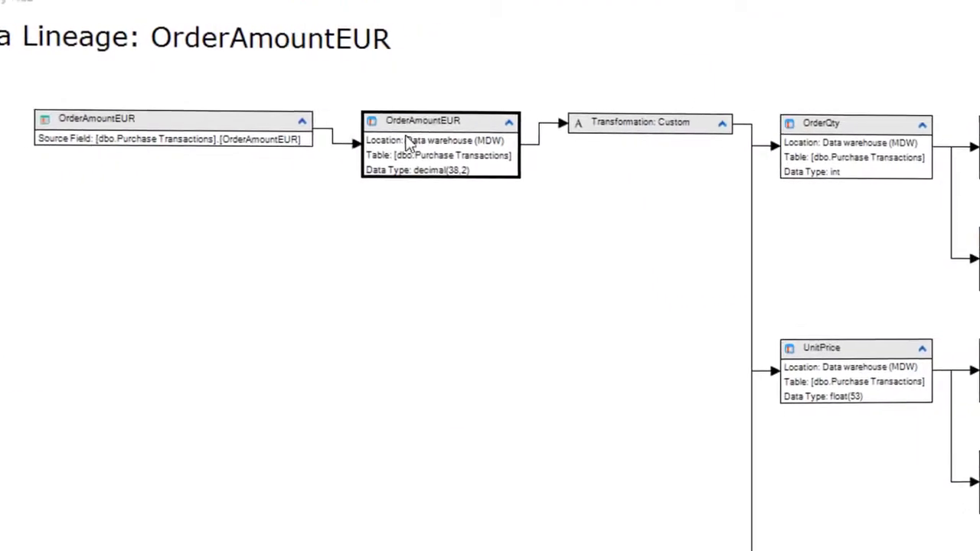
{"action": "left_click", "coordinate": [637, 122]}
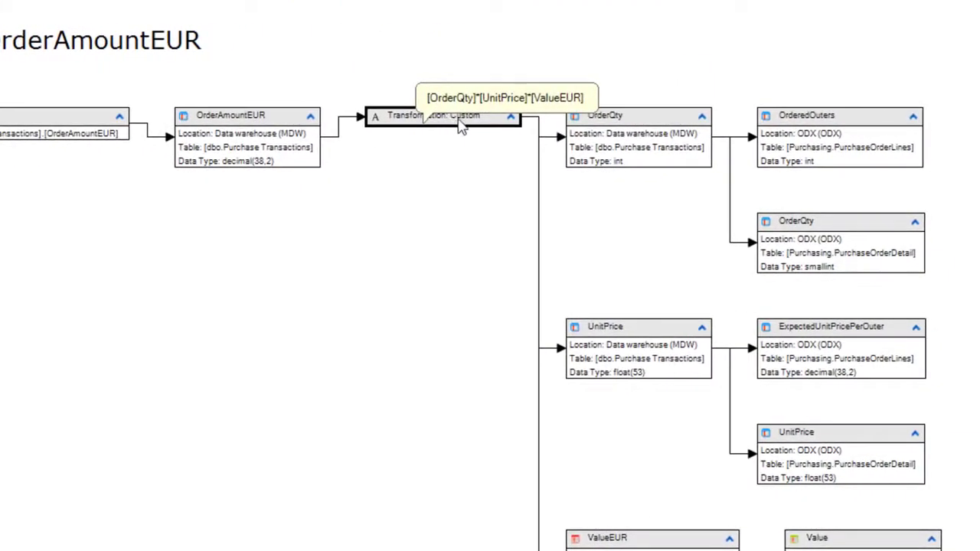
{"action": "left_click", "coordinate": [620, 160]}
{"action": "left_click", "coordinate": [663, 366]}
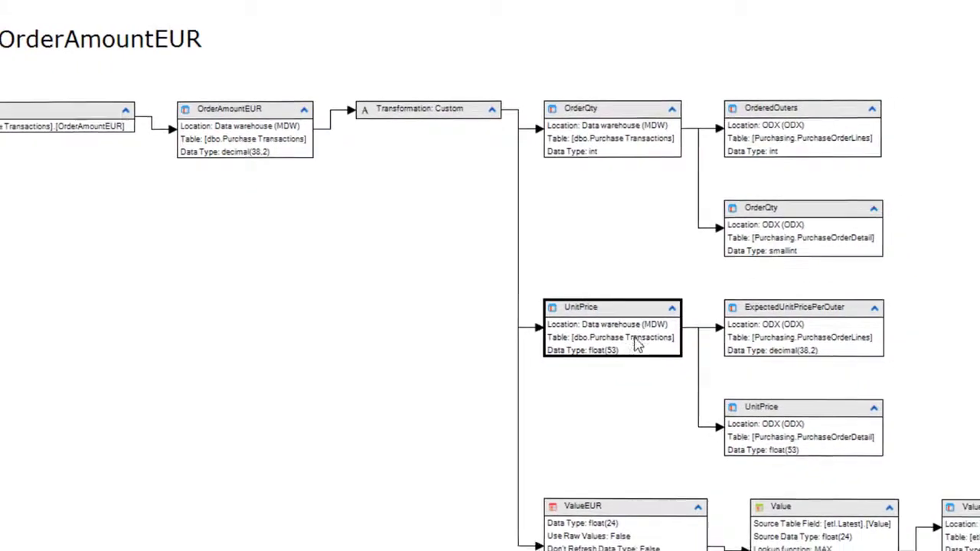
{"action": "left_click", "coordinate": [624, 536]}
{"action": "left_click", "coordinate": [889, 545]}
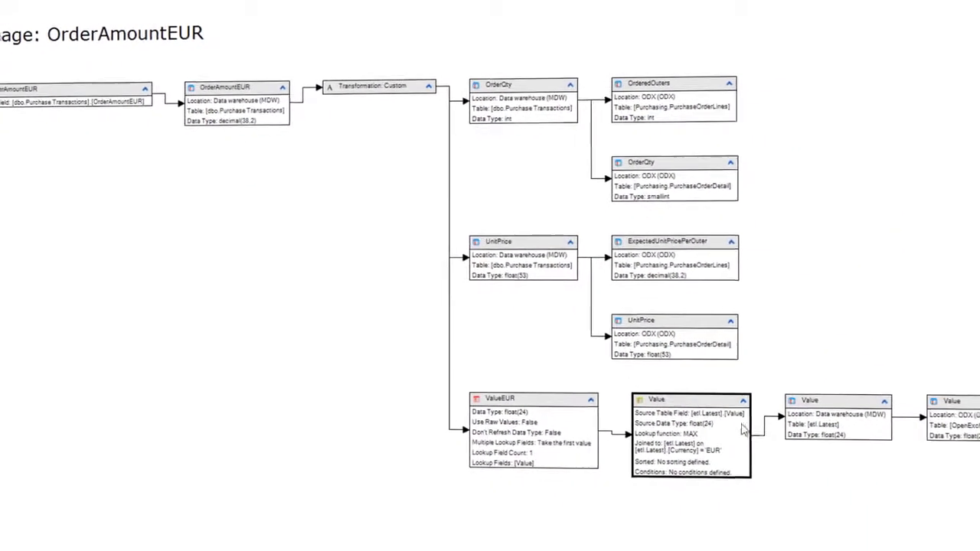
{"action": "left_click", "coordinate": [881, 417]}
{"action": "left_click", "coordinate": [966, 429]}
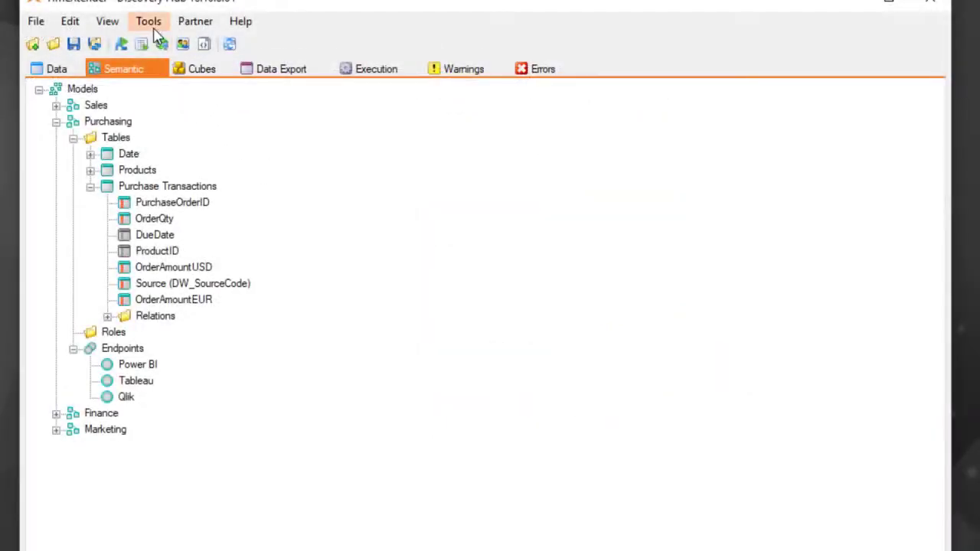
- Generate the project documentation and transfer the project from the On-Premise environment to Azure SQL Cloud
{"action": "left_click", "coordinate": [149, 21]}
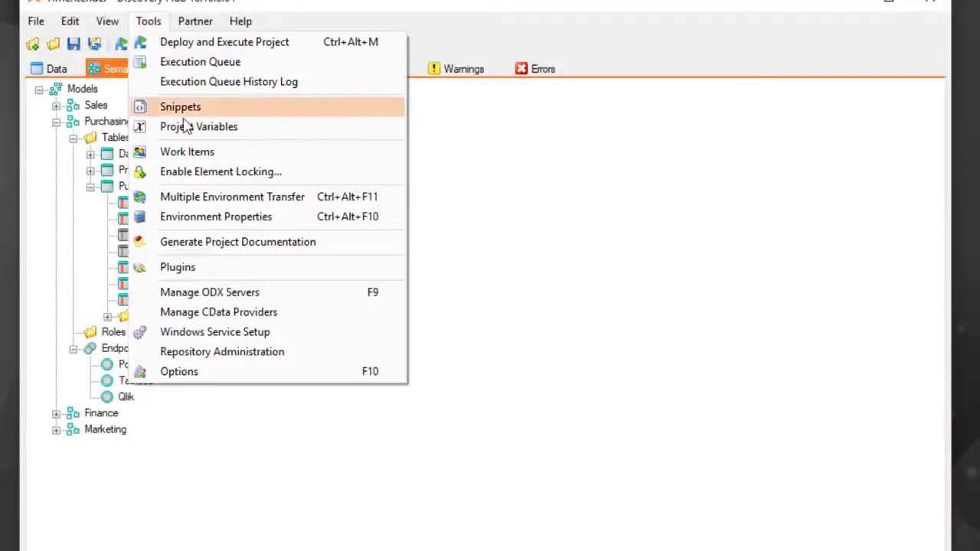
{"action": "left_click", "coordinate": [230, 242]}
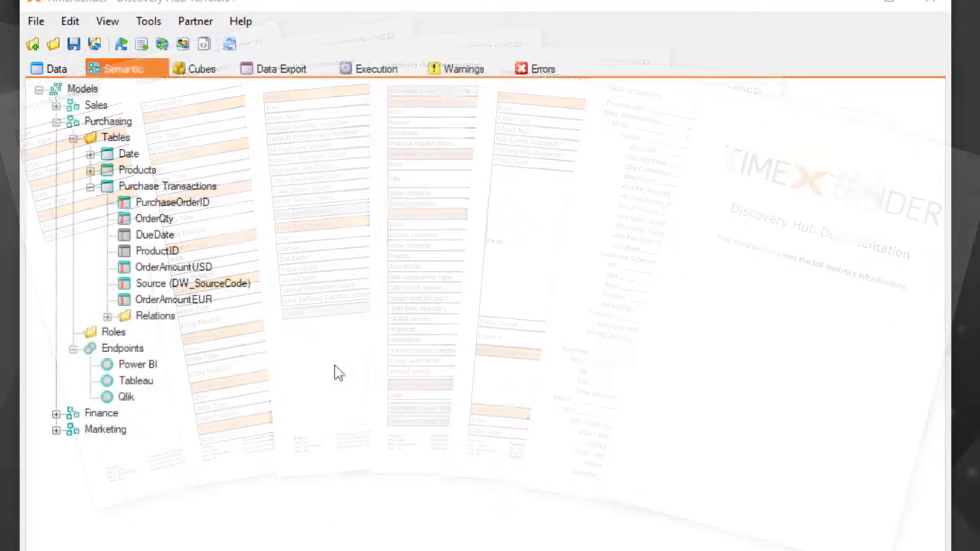
{"action": "left_click", "coordinate": [162, 45]}
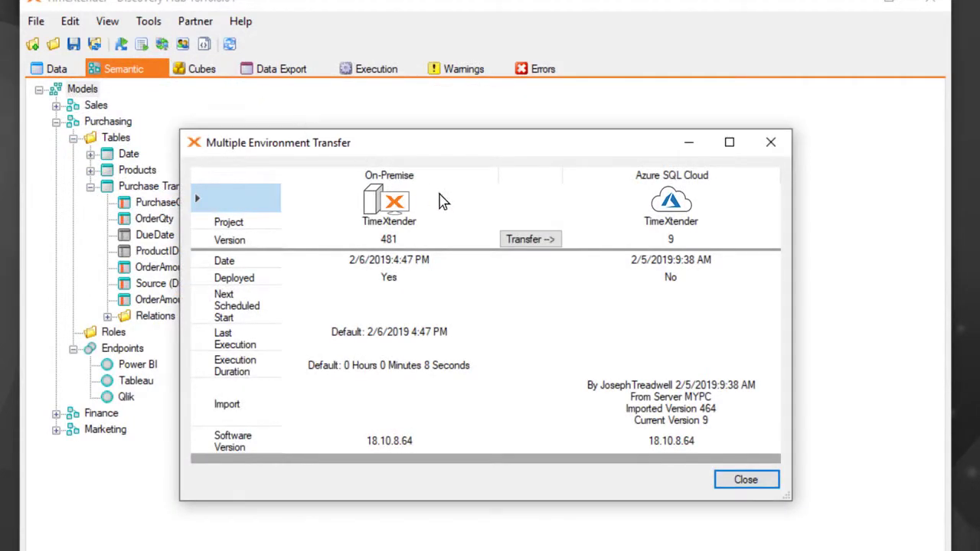
{"action": "left_click", "coordinate": [529, 241]}
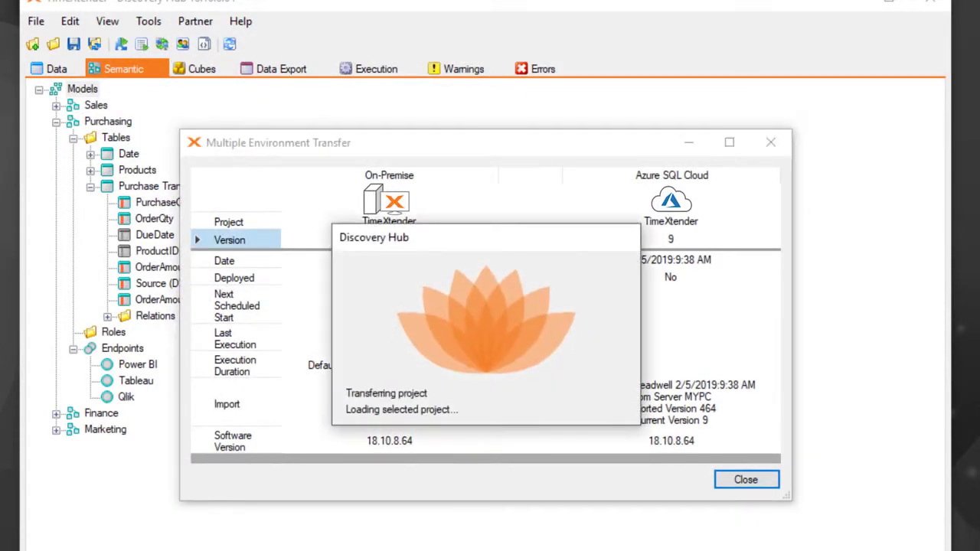